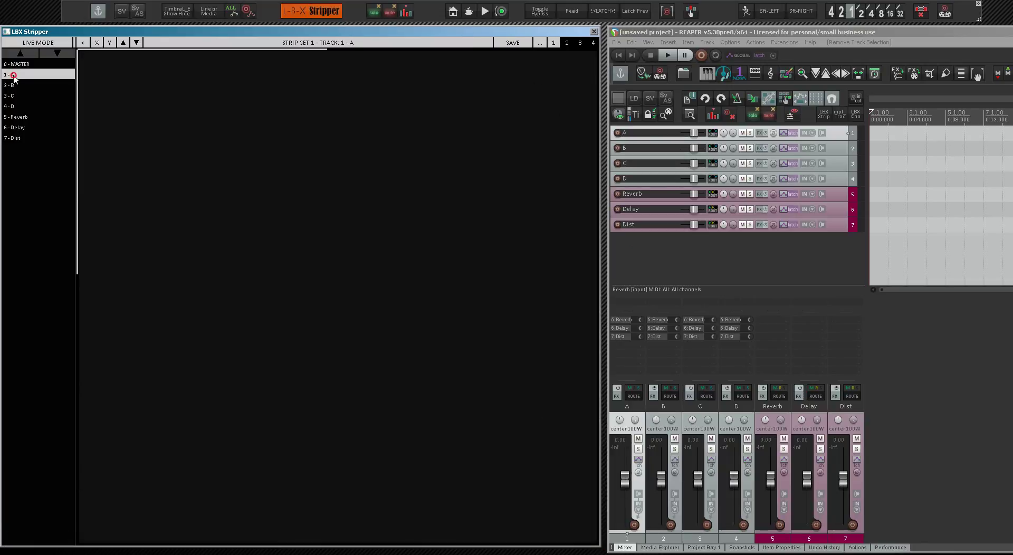
In edit mode, add the Reverb Send Vol, Pan and Mute track-send controls to track A's strip, with Mute above Vol and Pan
click(36, 44)
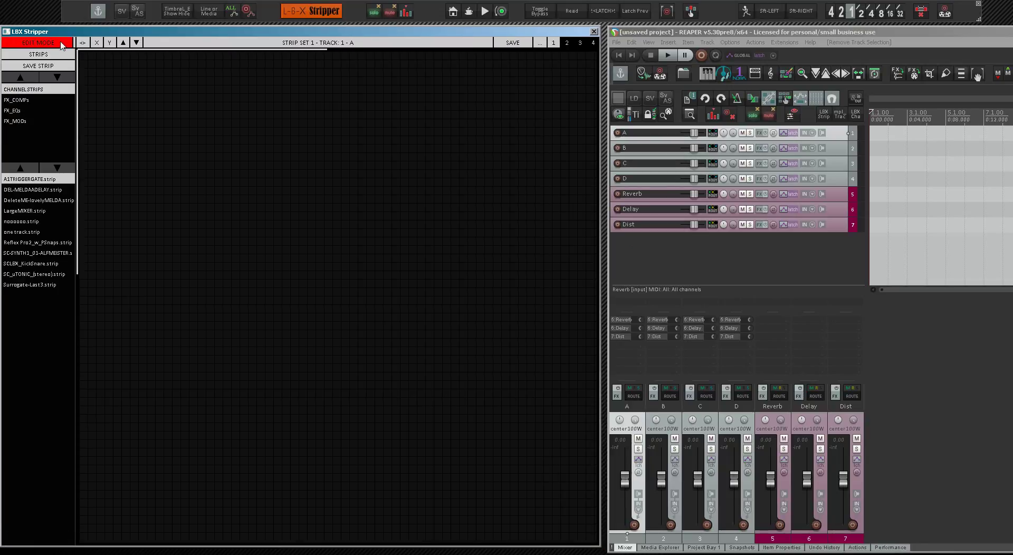
click(29, 55)
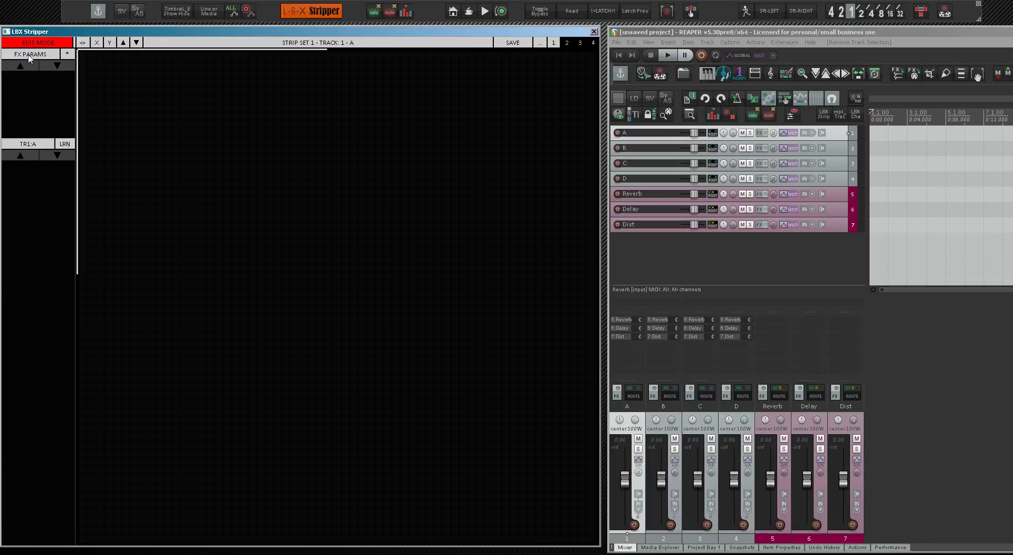
click(67, 54)
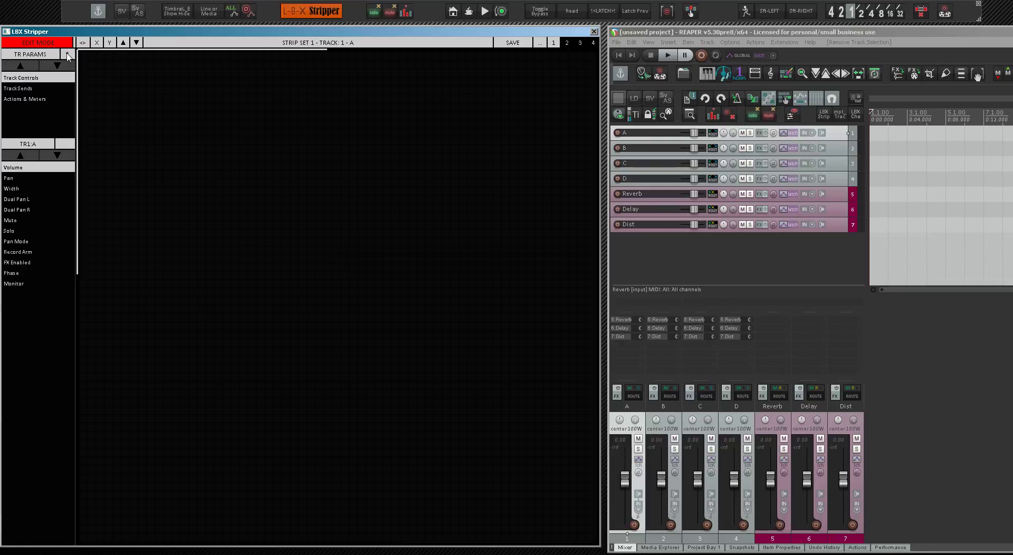
click(24, 88)
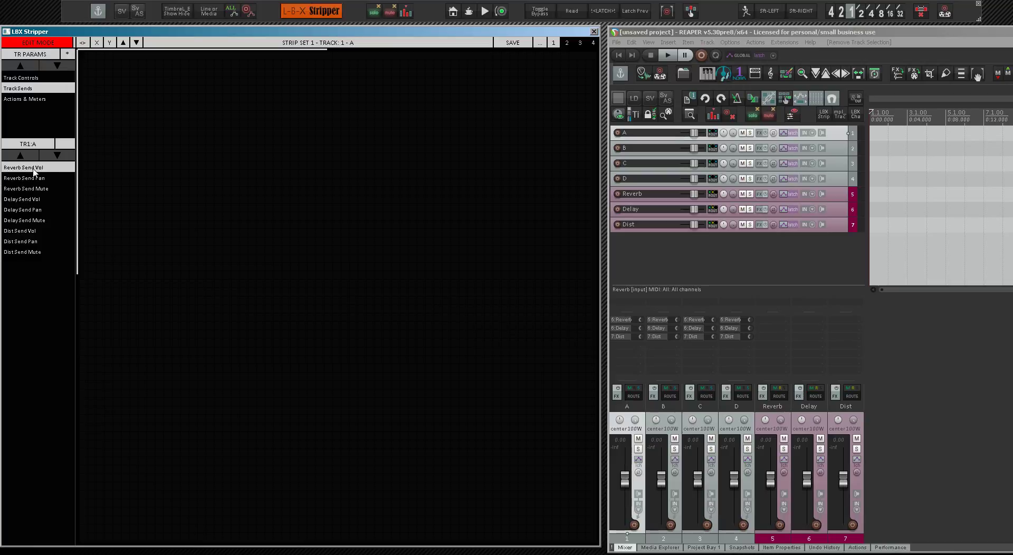
drag(37, 170, 172, 161)
drag(37, 181, 175, 213)
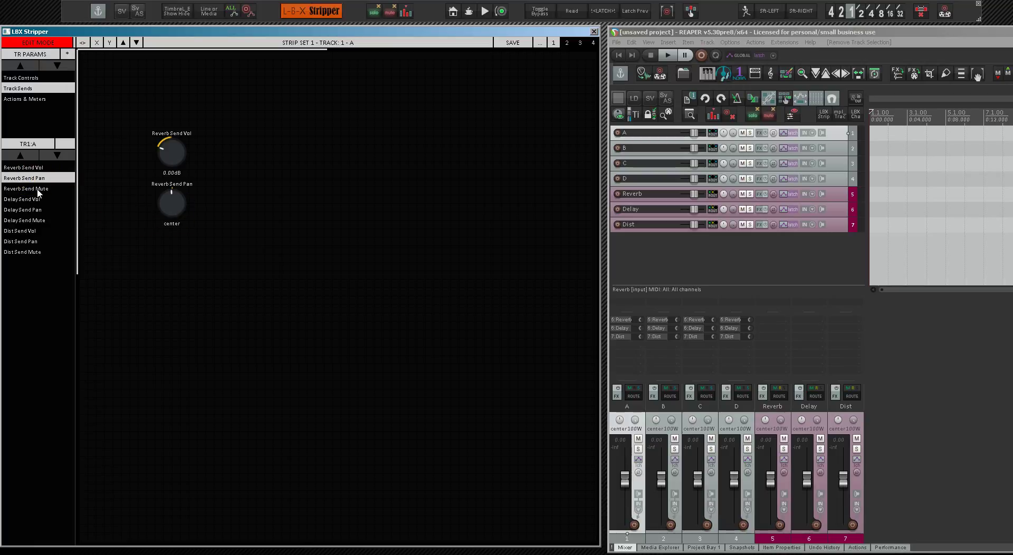
drag(37, 192, 176, 106)
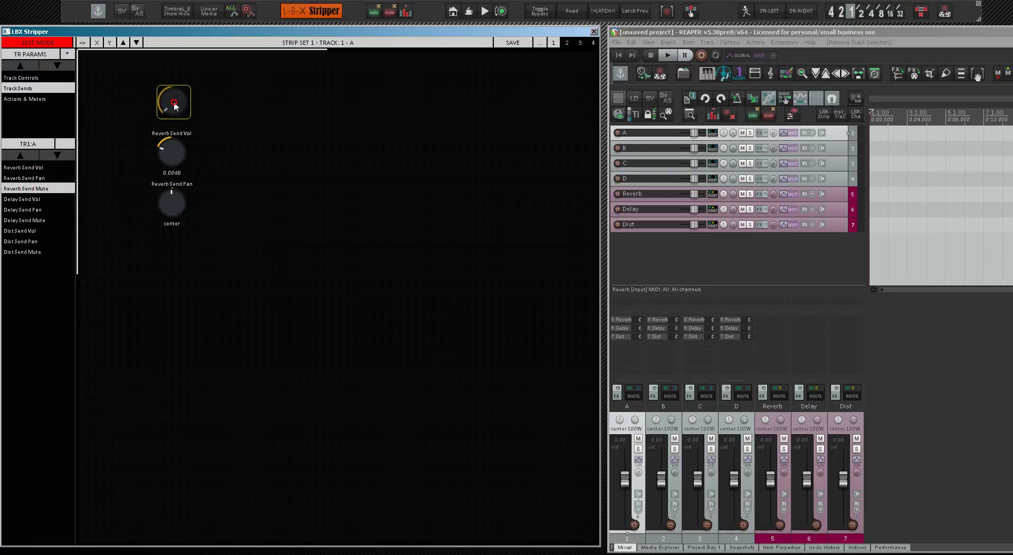
Change the Reverb Send Mute control's graphic from a knob to the yellow SimpleButton_32.png button
click(172, 102)
scroll(549, 348, down, 1)
scroll(552, 351, up, 1)
scroll(552, 351, down, 6)
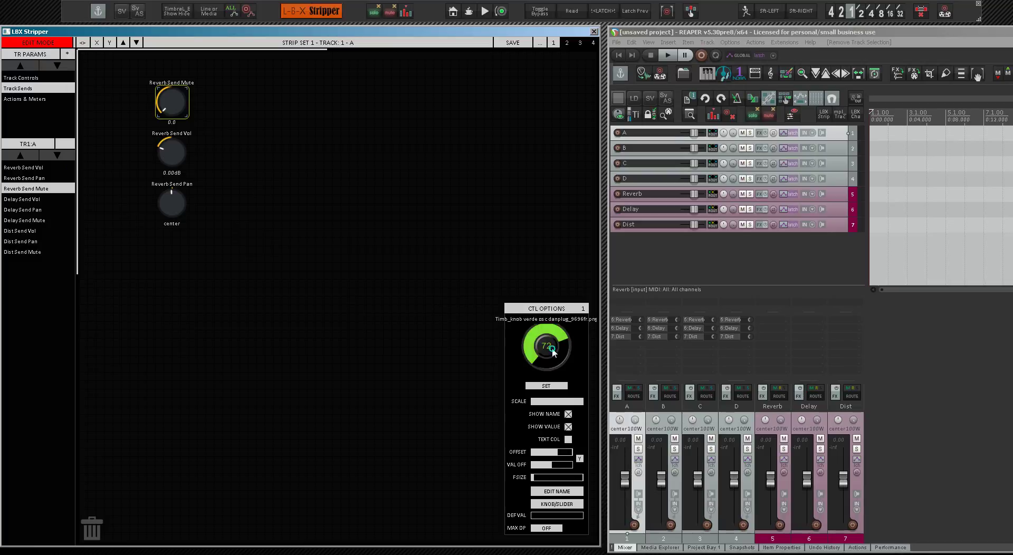
scroll(552, 350, down, 7)
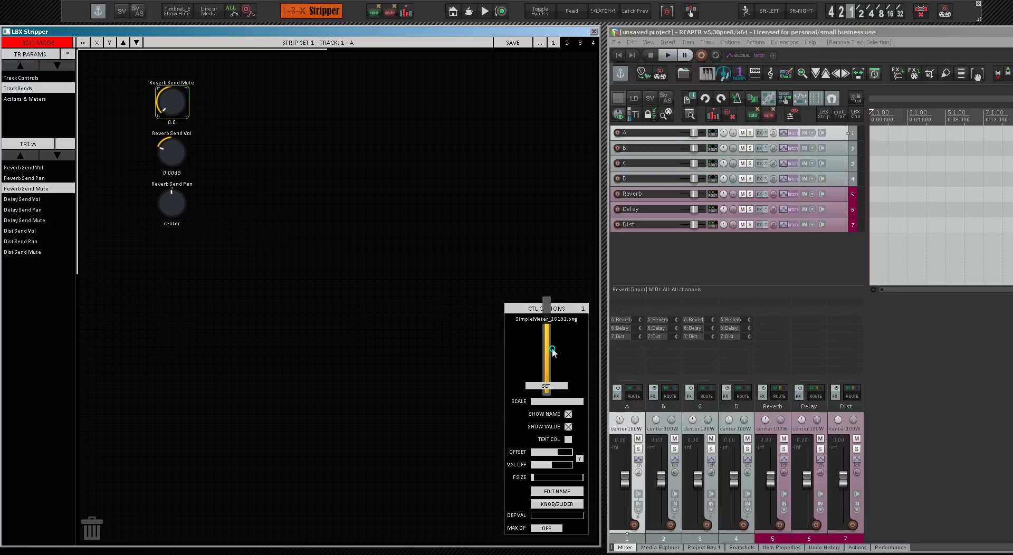
scroll(553, 351, down, 6)
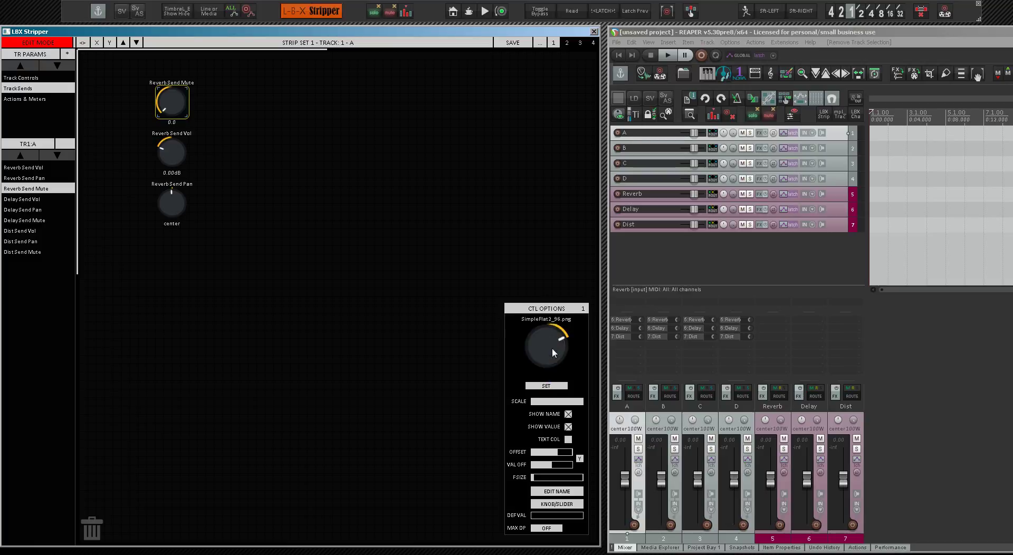
scroll(553, 351, down, 6)
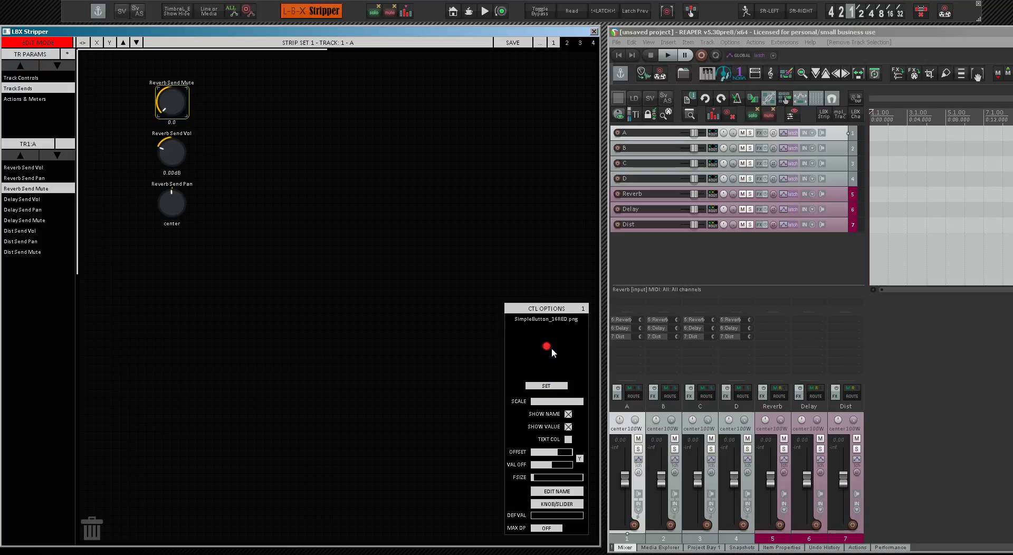
scroll(553, 351, down, 1)
click(545, 386)
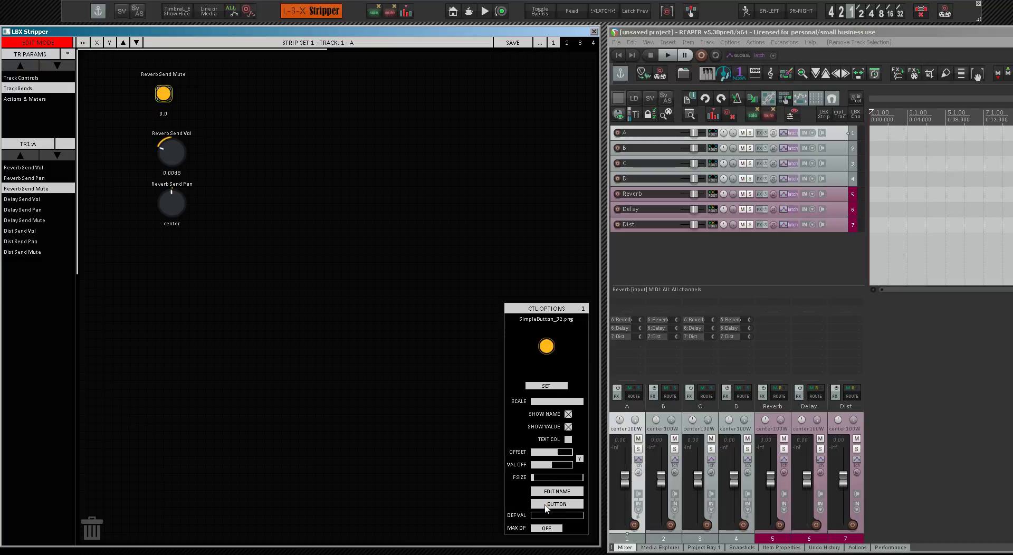
click(326, 235)
Test the reverb send controls in live mode: toggle mute, raise volume to +10.0 dB, pan 100% left, and reset volume and pan
click(41, 46)
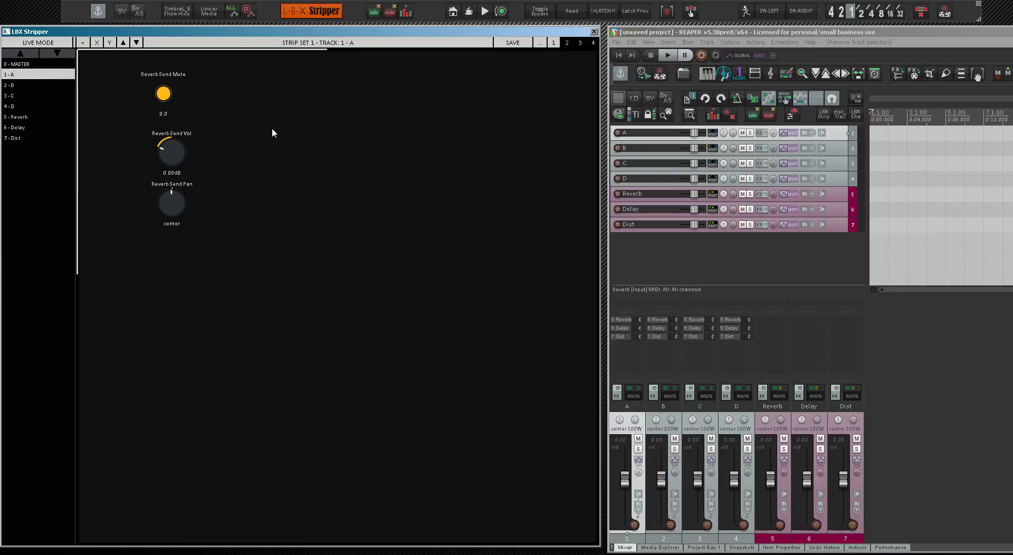
click(163, 94)
click(163, 94)
click(163, 94)
click(163, 94)
drag(170, 150, 187, 84)
drag(157, 207, 175, 281)
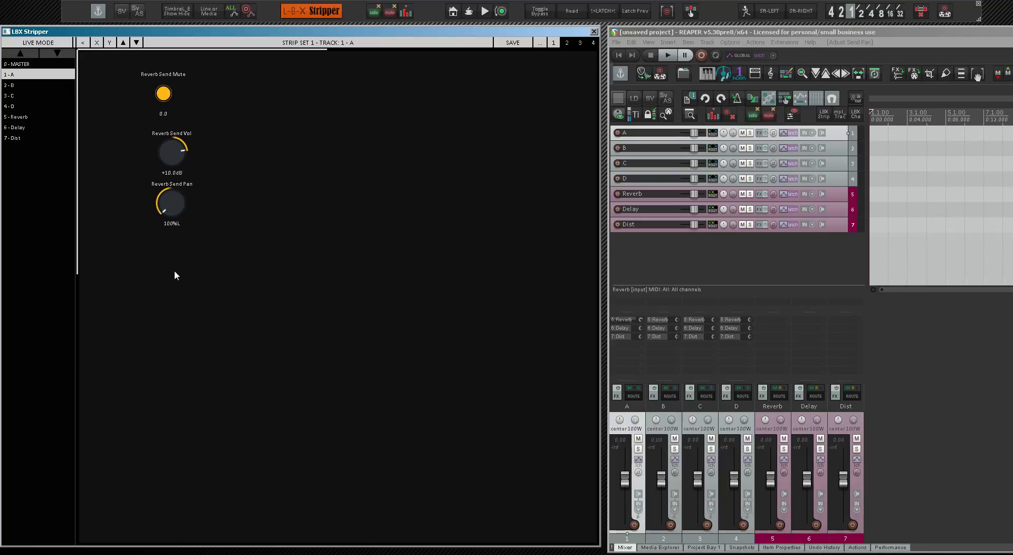
double_click(174, 147)
In edit mode, add a Delay Send Mute button with Delay Send Vol and Delay Send Pan knobs below the reverb controls
click(47, 43)
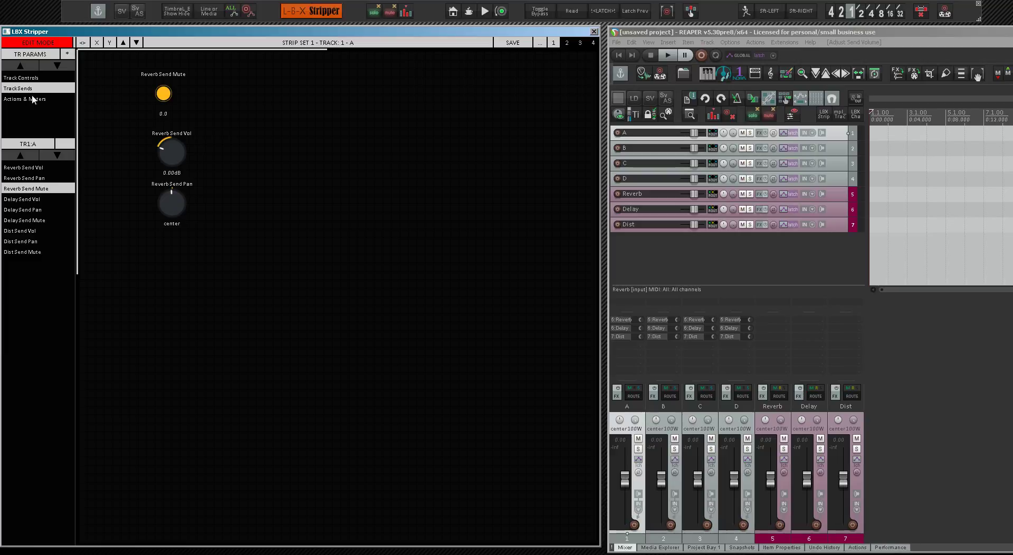
click(163, 95)
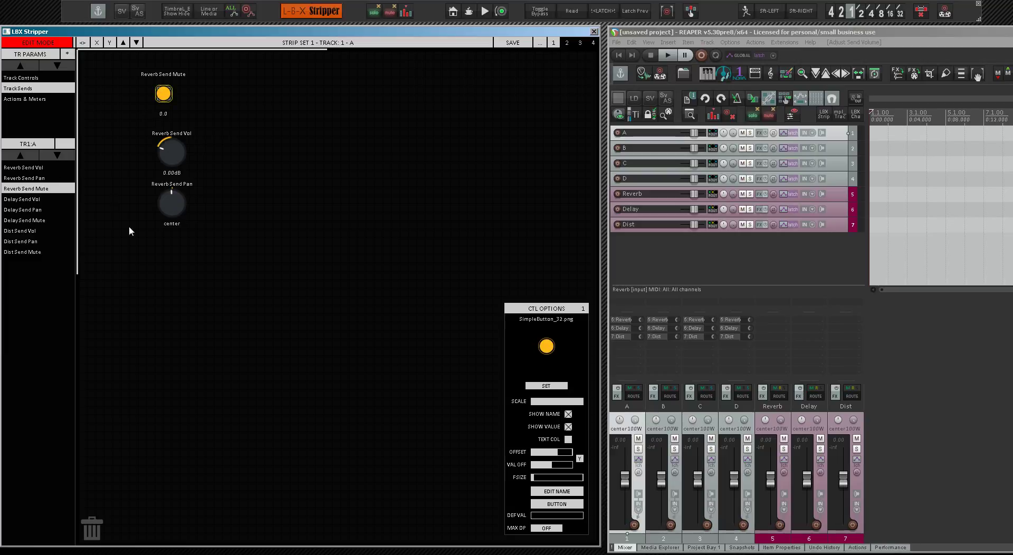
drag(23, 221, 166, 287)
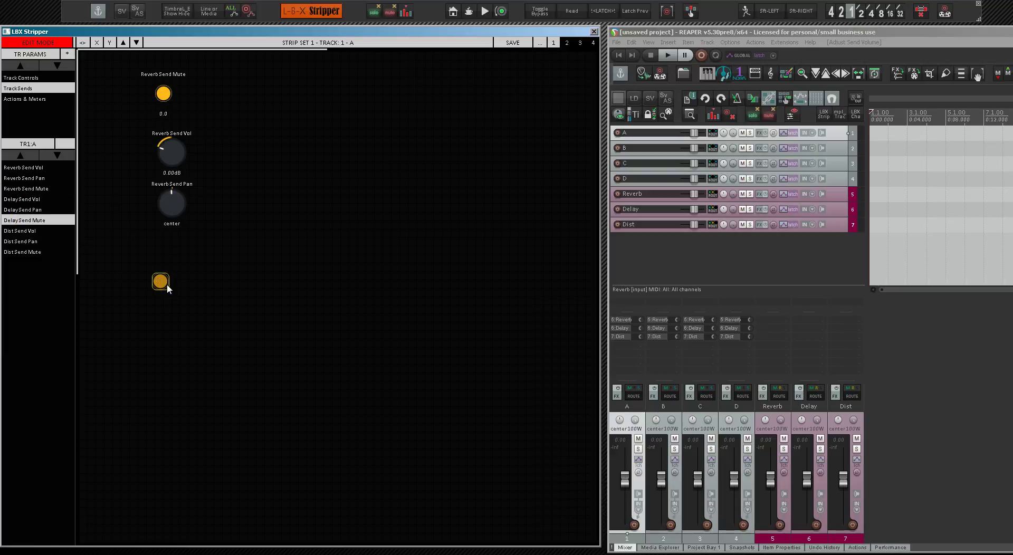
click(171, 154)
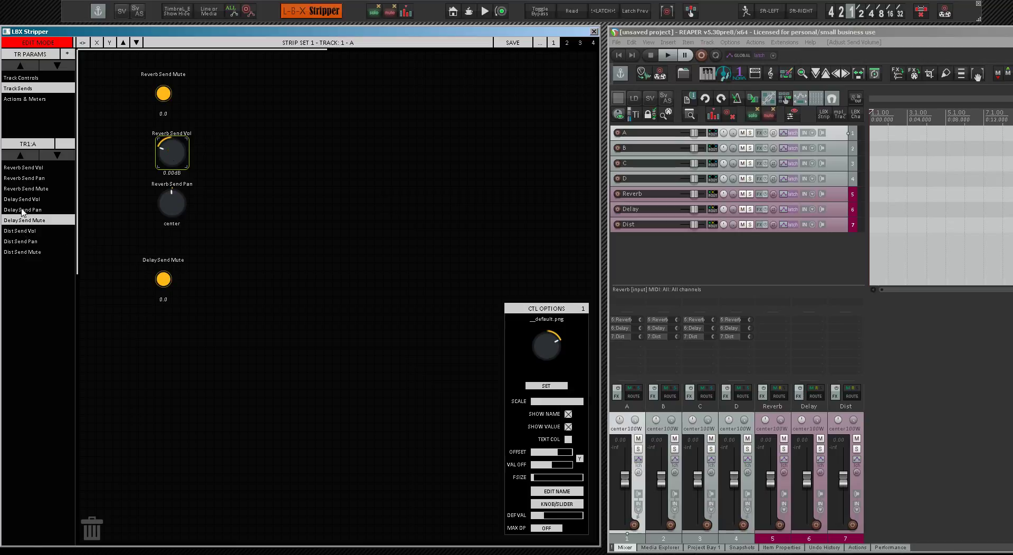
drag(28, 203, 163, 330)
drag(28, 211, 168, 393)
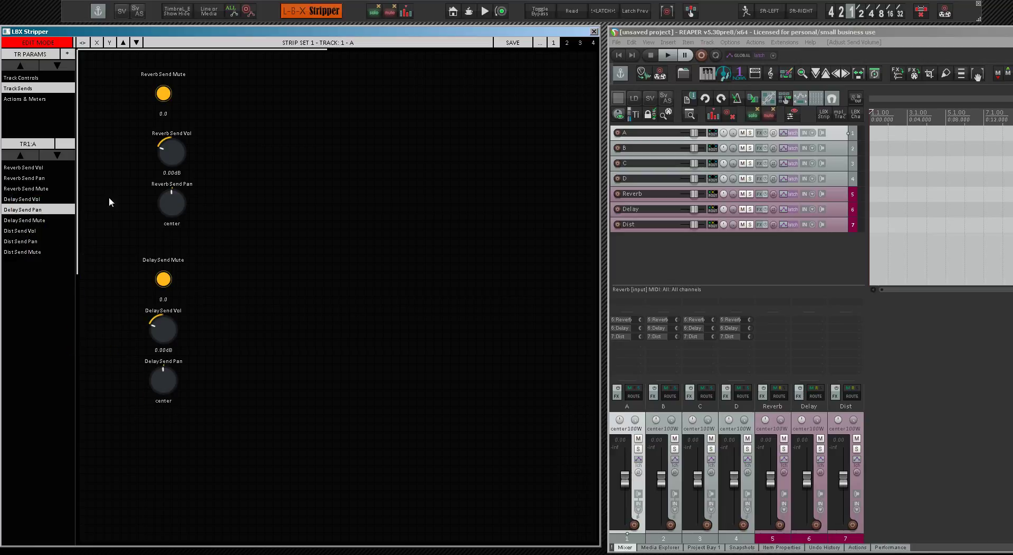
Add a Dist Send Mute button and a Dist Send Vol knob below the delay controls, reusing the existing button and knob styles
click(163, 279)
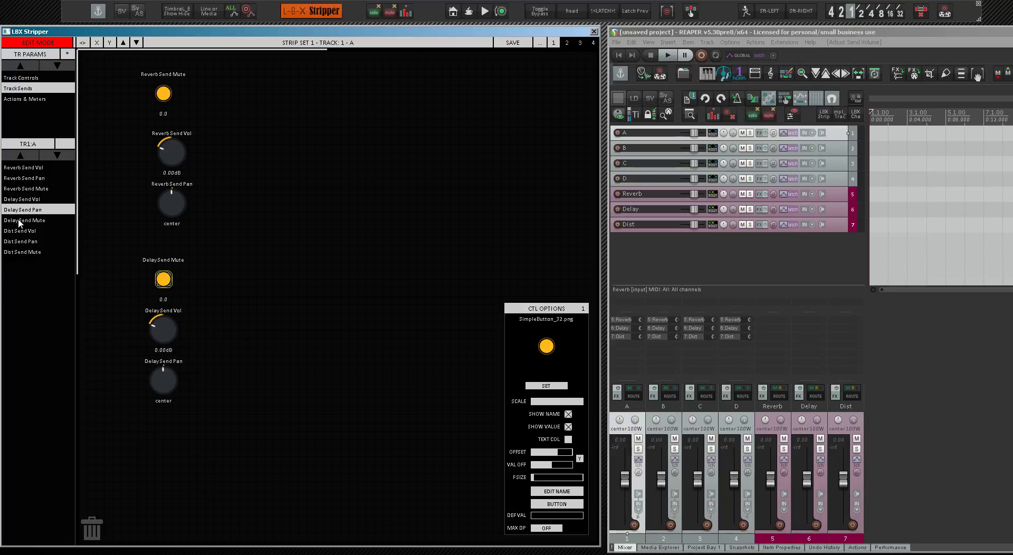
drag(29, 254, 158, 433)
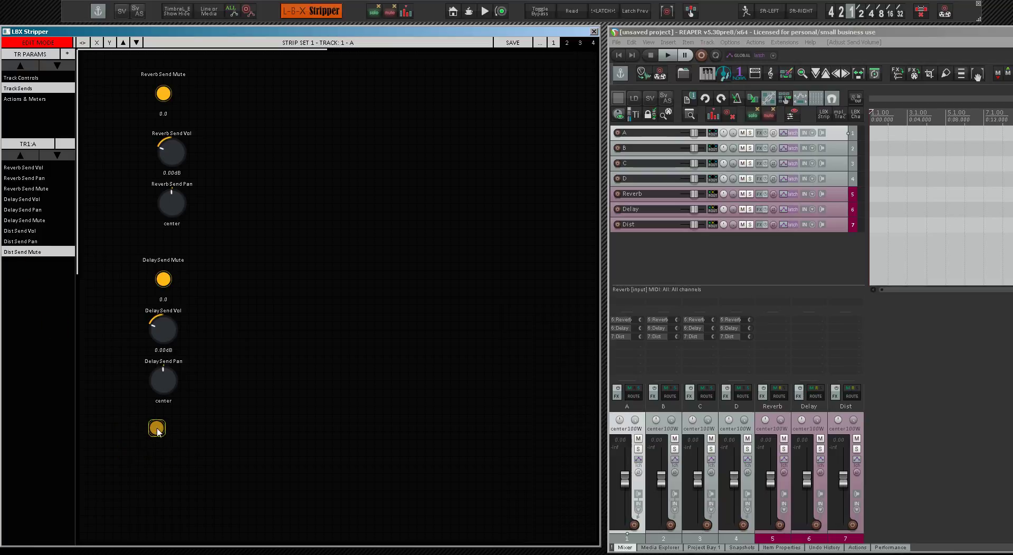
click(167, 331)
drag(22, 236, 154, 467)
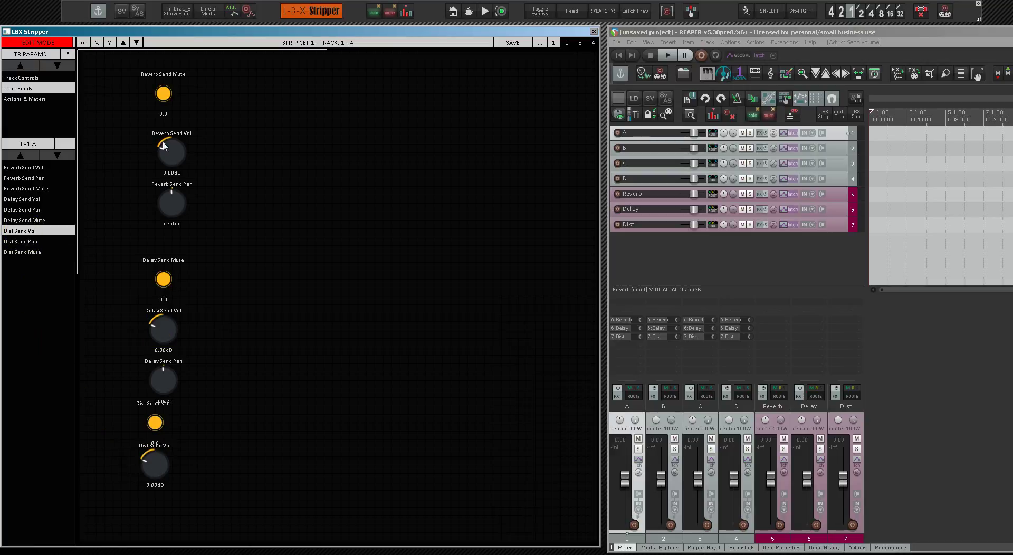
Rearrange the reverb and delay groups so each mute button sits to the left of its volume and pan knobs
drag(162, 96, 103, 104)
drag(134, 135, 188, 220)
drag(170, 140, 152, 86)
click(137, 182)
drag(163, 279, 104, 212)
drag(126, 299, 161, 368)
drag(157, 335, 157, 216)
click(121, 363)
Move the Dist mute and volume controls side by side below the delay group, and add Dist Send Pan under the volume knob
drag(155, 425, 104, 340)
drag(153, 482, 162, 355)
drag(29, 241, 163, 395)
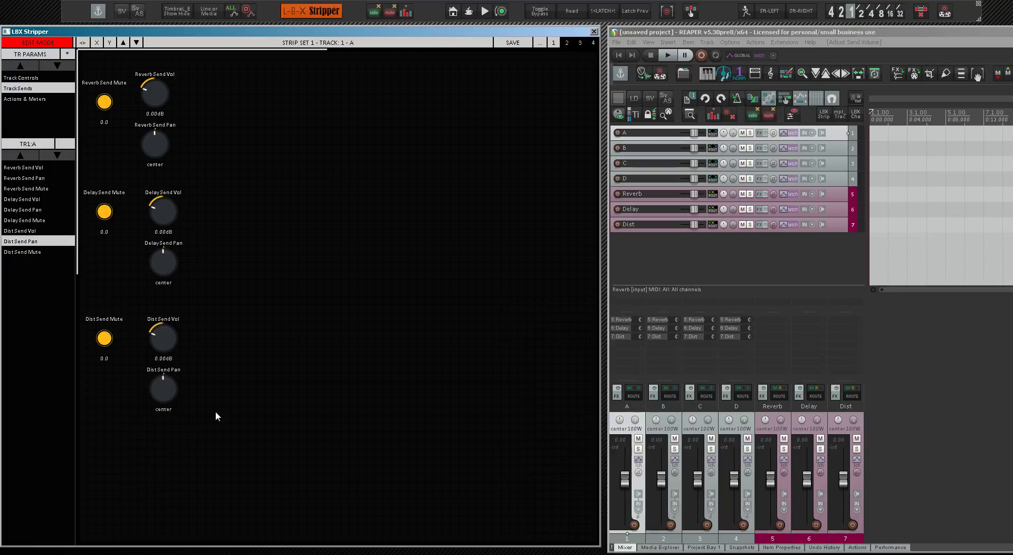
Switch the parameter source to track B and add its Reverb Send Mute button, Vol and Pan knobs beside track A's reverb group
click(20, 150)
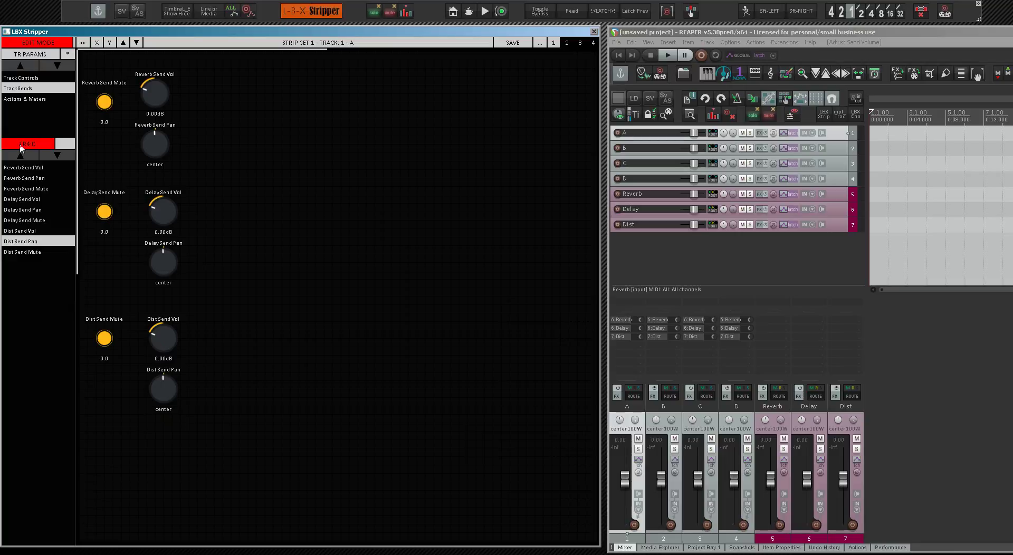
scroll(20, 144, up, 1)
scroll(21, 148, up, 1)
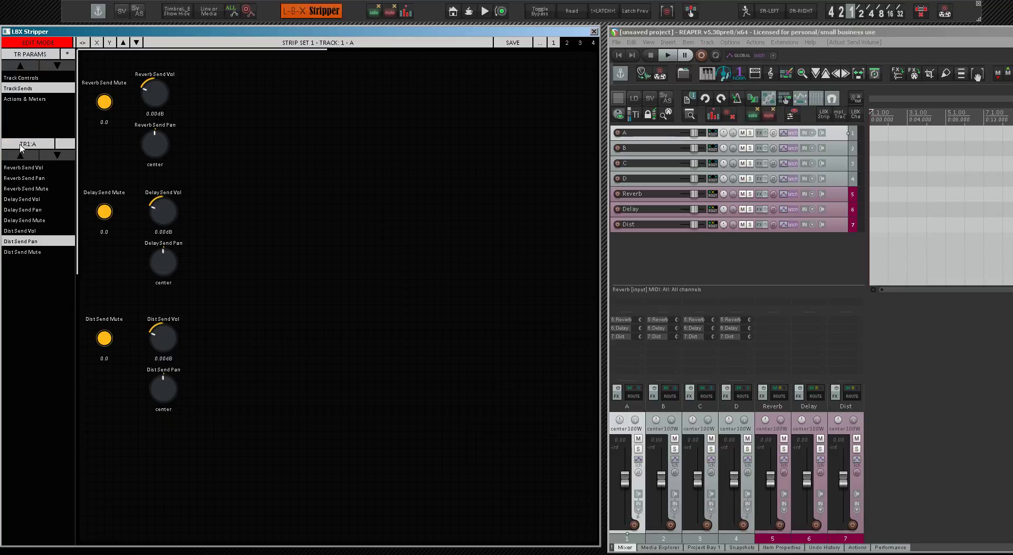
scroll(20, 144, down, 1)
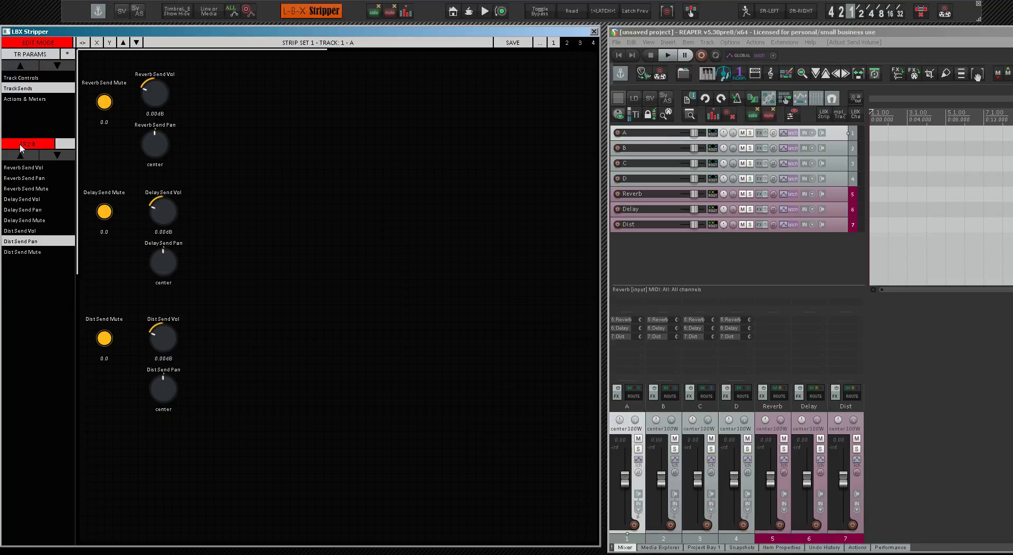
click(105, 103)
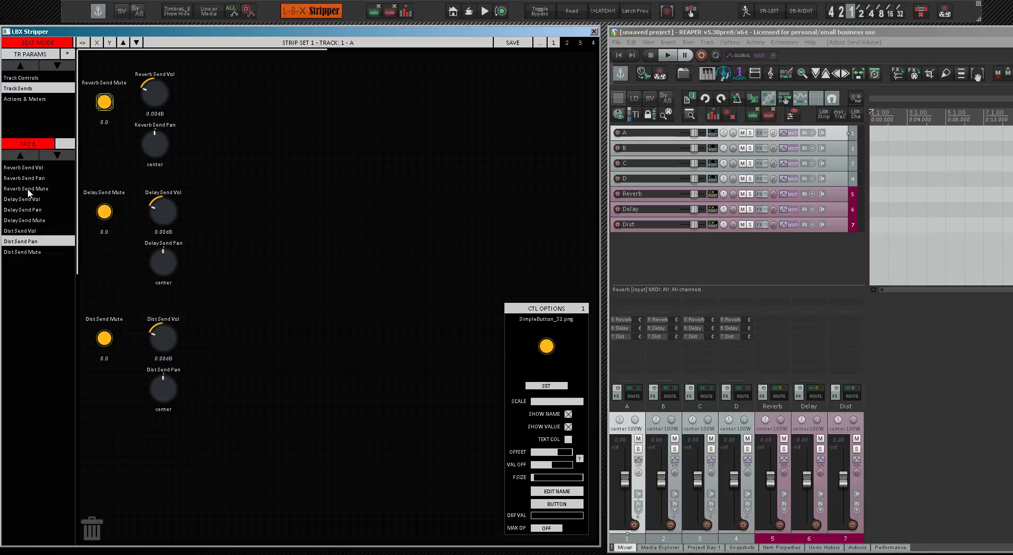
drag(29, 189, 276, 113)
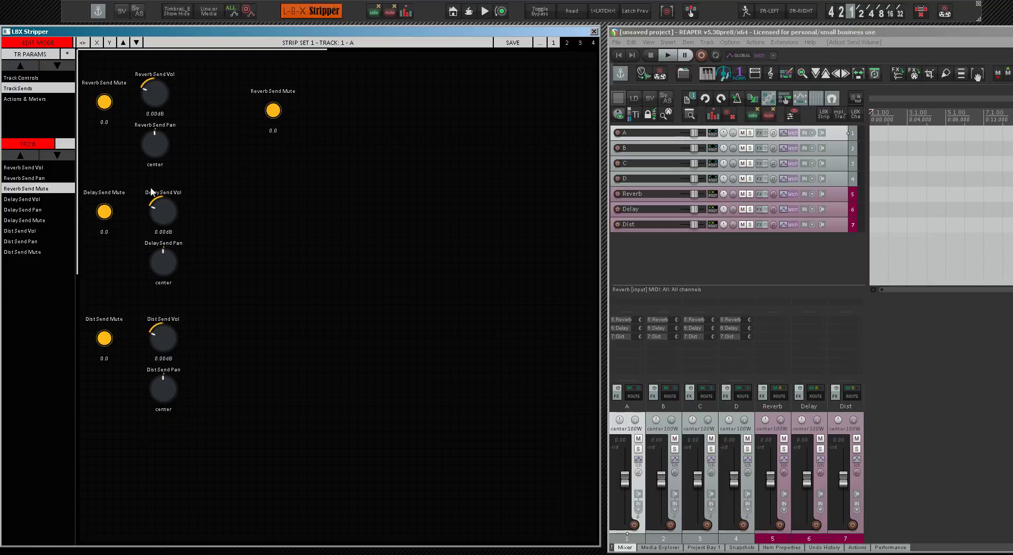
click(160, 207)
drag(26, 168, 348, 91)
drag(36, 184, 323, 151)
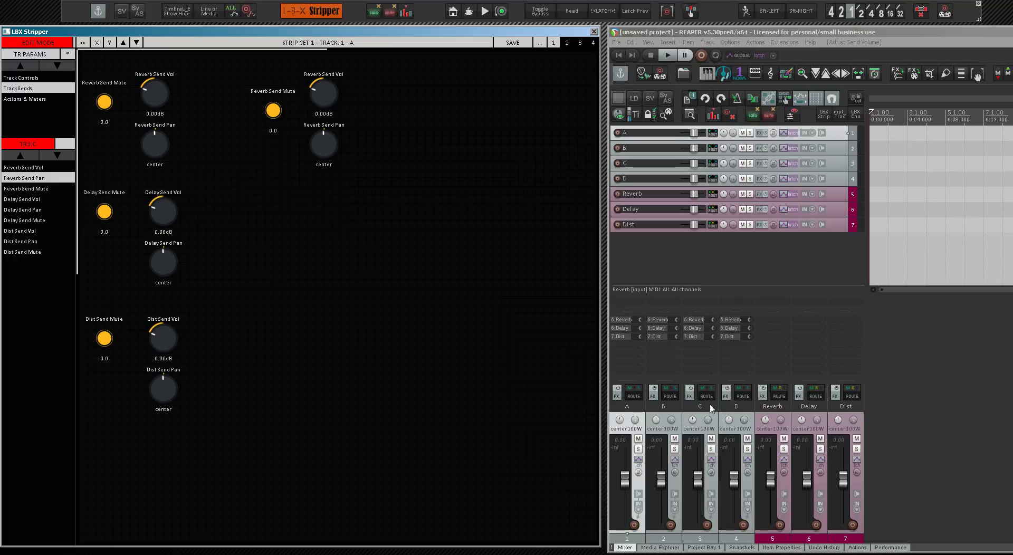
With track C as the parameter source, add its Reverb Send Mute button, Vol and Pan knobs to the right of track B's group
click(273, 112)
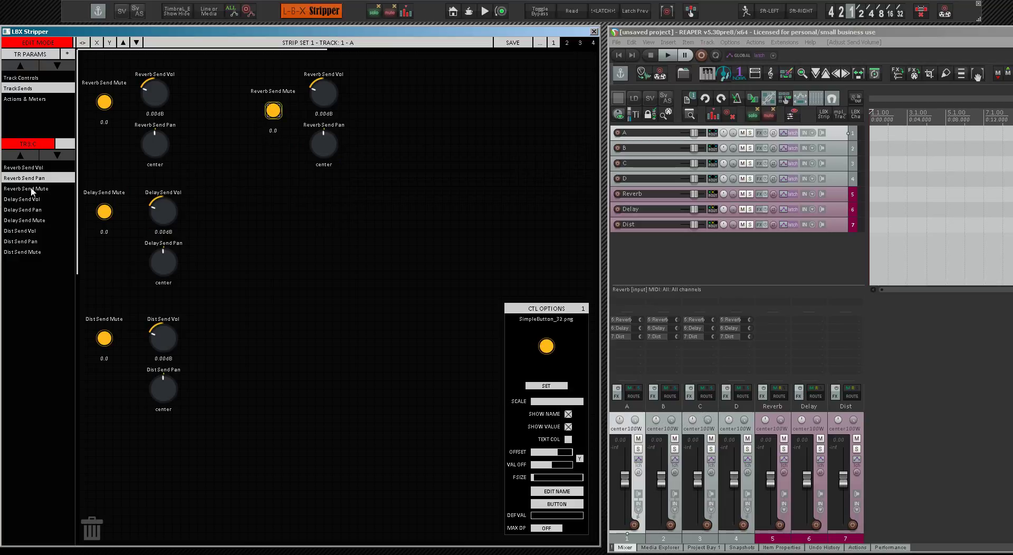
drag(34, 192, 424, 120)
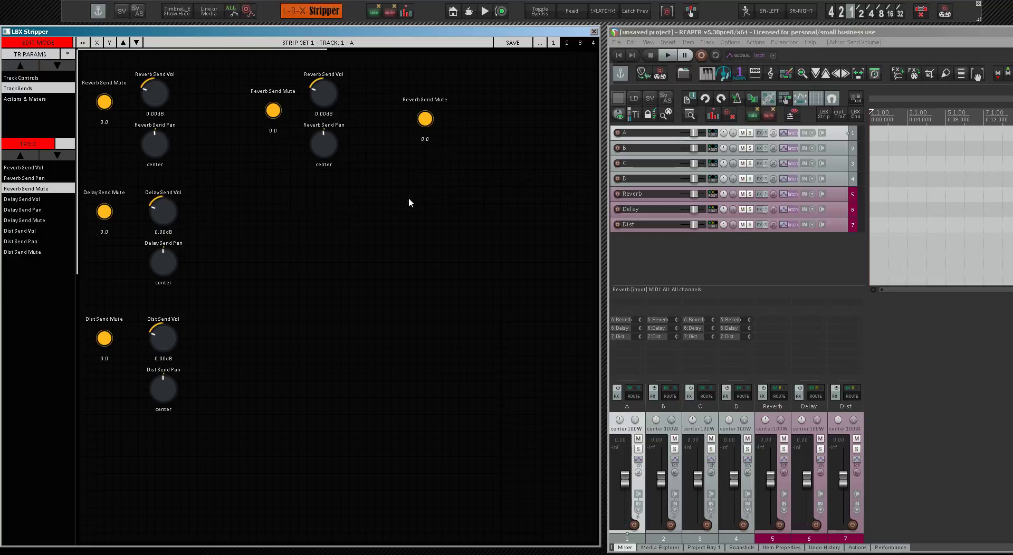
click(327, 94)
drag(30, 169, 475, 110)
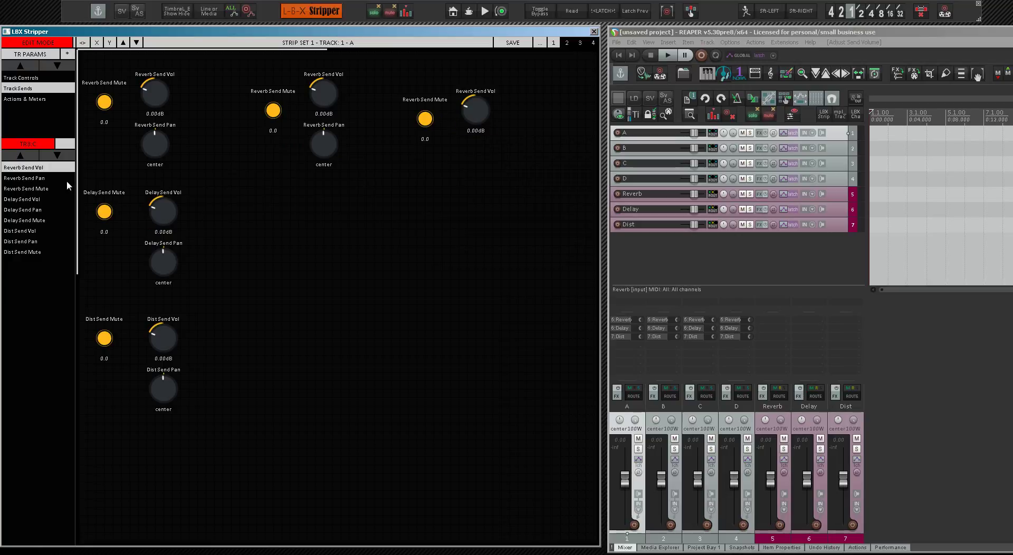
drag(33, 178, 476, 164)
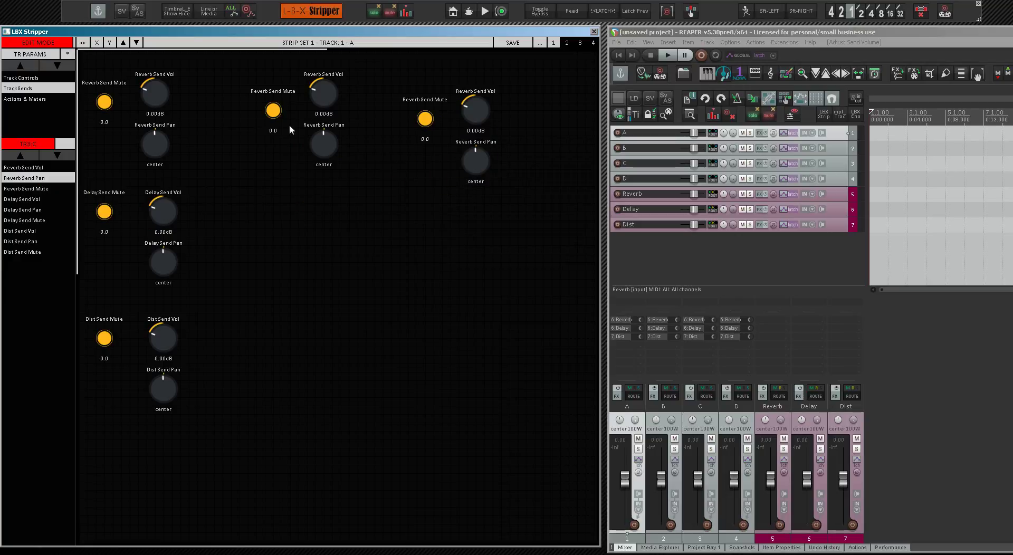
Test the reverb sends in live mode: volume about +5.4 dB on A, +6.4 dB on B and +12 dB on C, with C panned 100% right
click(46, 46)
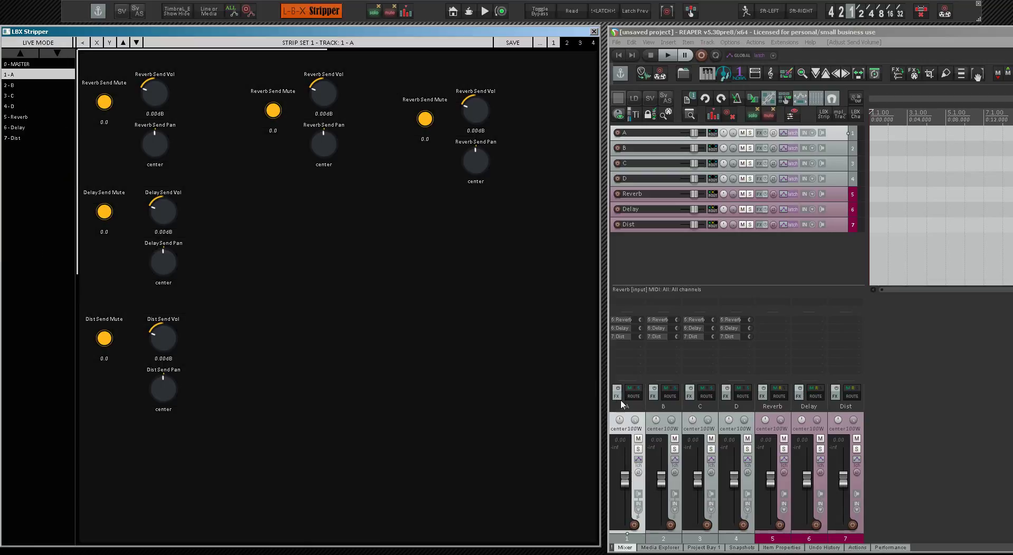
drag(154, 92, 239, 135)
drag(320, 92, 338, 59)
click(274, 112)
click(424, 119)
click(424, 118)
click(424, 118)
click(424, 118)
drag(474, 121, 477, 87)
drag(479, 167, 479, 72)
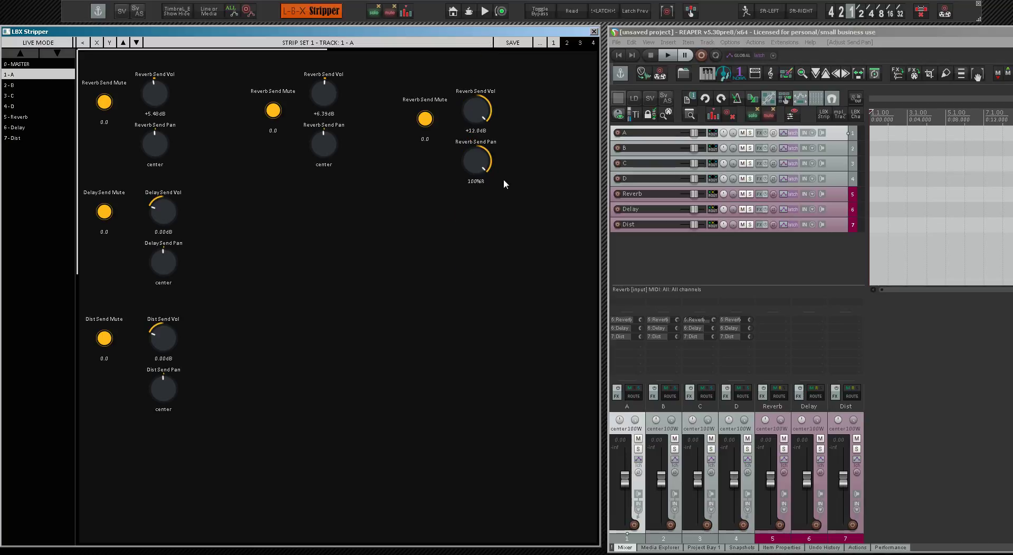
click(24, 42)
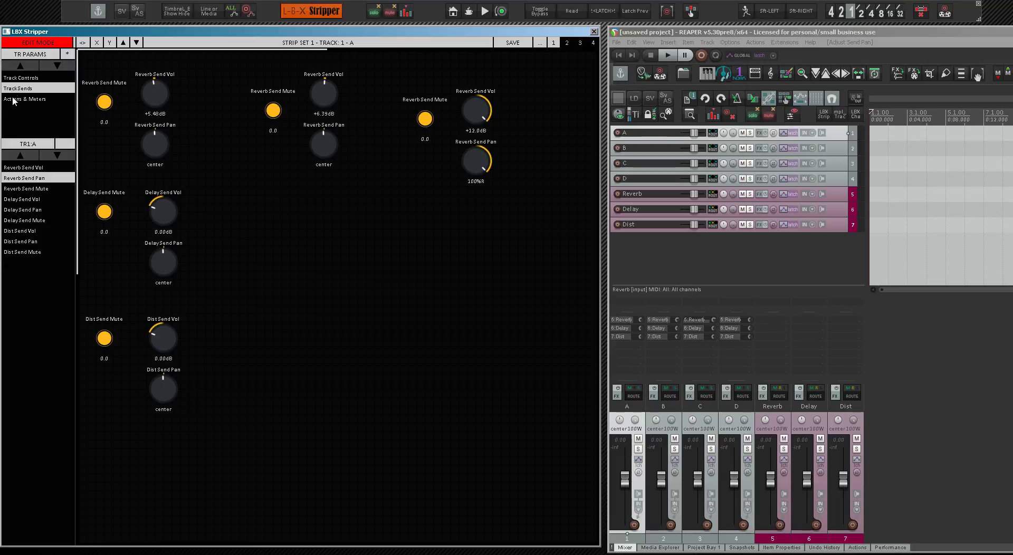
Widen the strip window and, with track D as parameter source, add its Reverb Send Mute button, Vol and Pan knobs beside track C's group
click(38, 149)
click(42, 149)
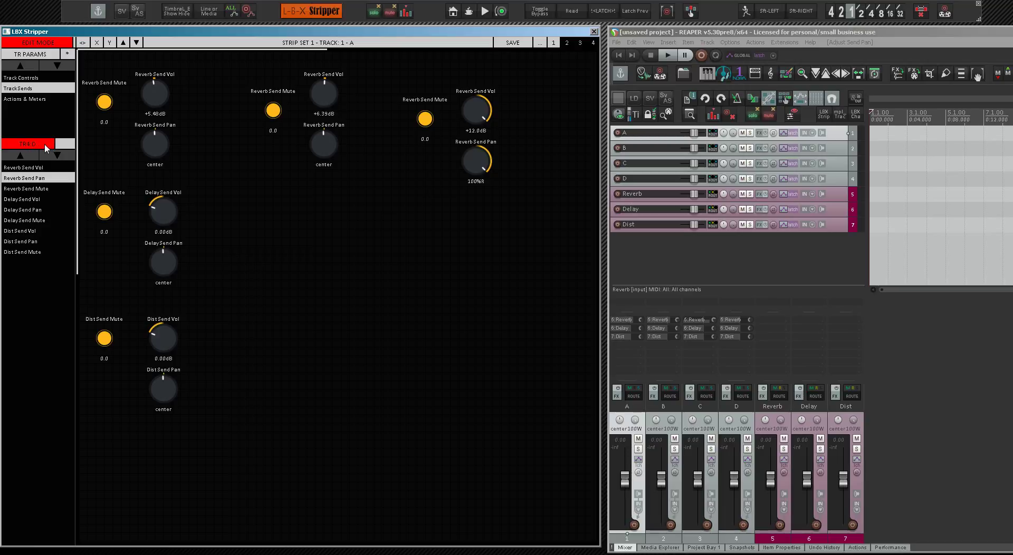
drag(599, 152, 641, 153)
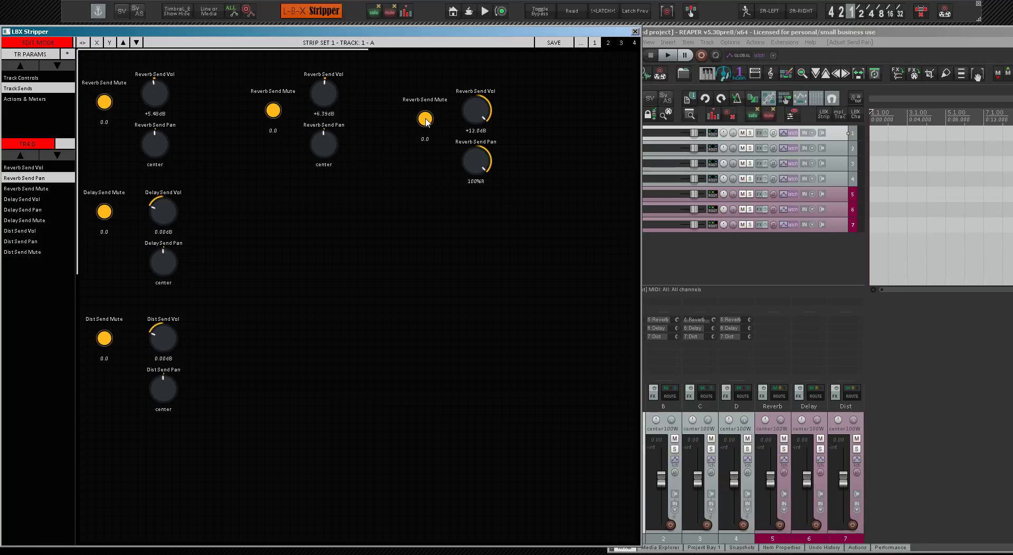
click(425, 119)
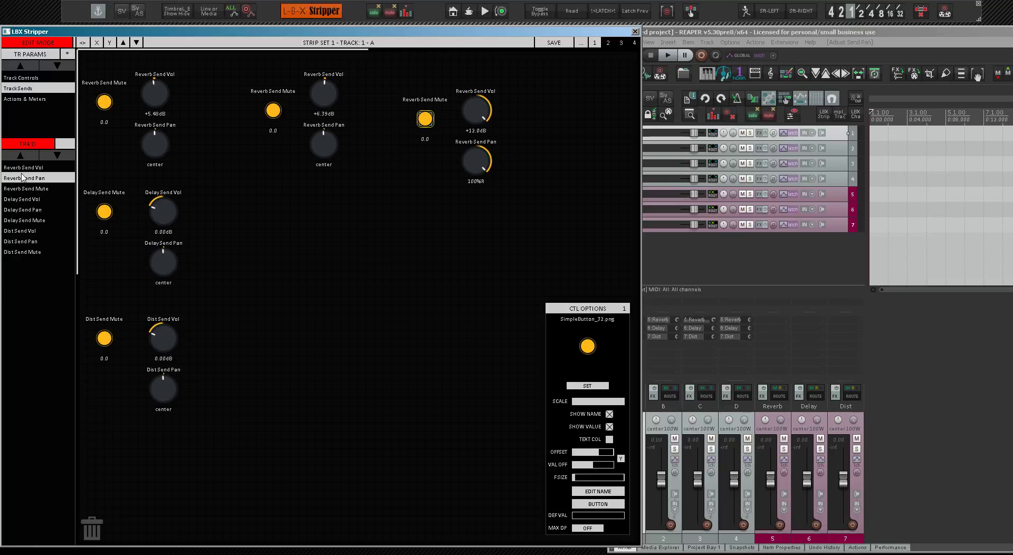
drag(31, 193, 551, 111)
click(474, 117)
drag(26, 167, 599, 120)
click(194, 179)
drag(31, 179, 602, 160)
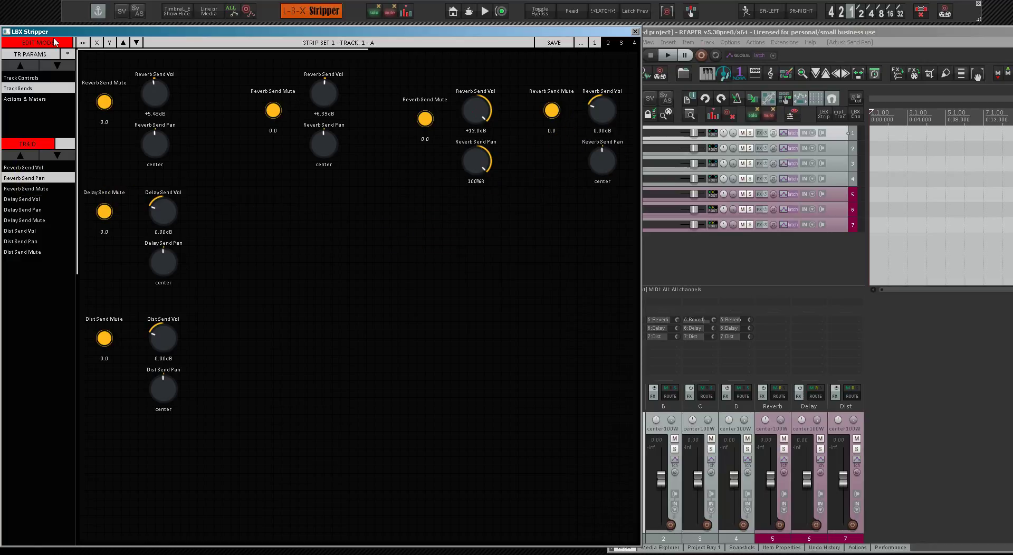
In live mode, toggle track D's reverb send mute, raise its send volume to about +10.7 dB and pan the send 100% left
click(33, 43)
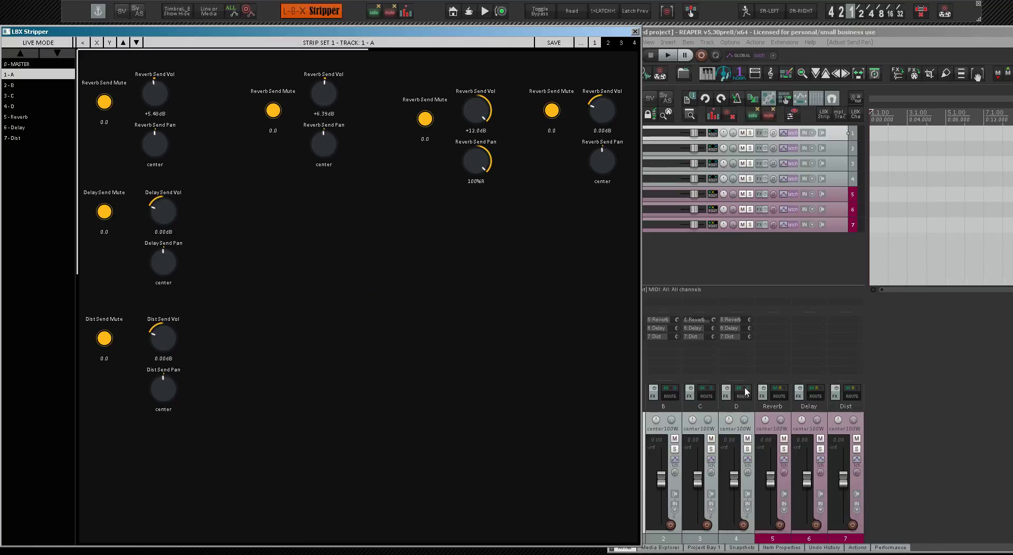
click(552, 113)
click(552, 114)
double_click(552, 114)
drag(603, 111, 616, 36)
drag(598, 162, 493, 273)
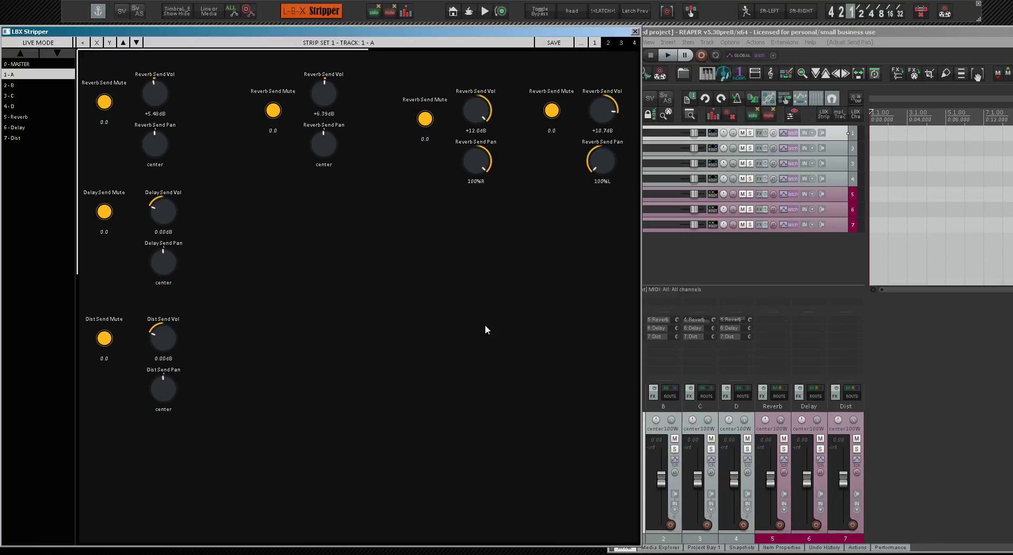